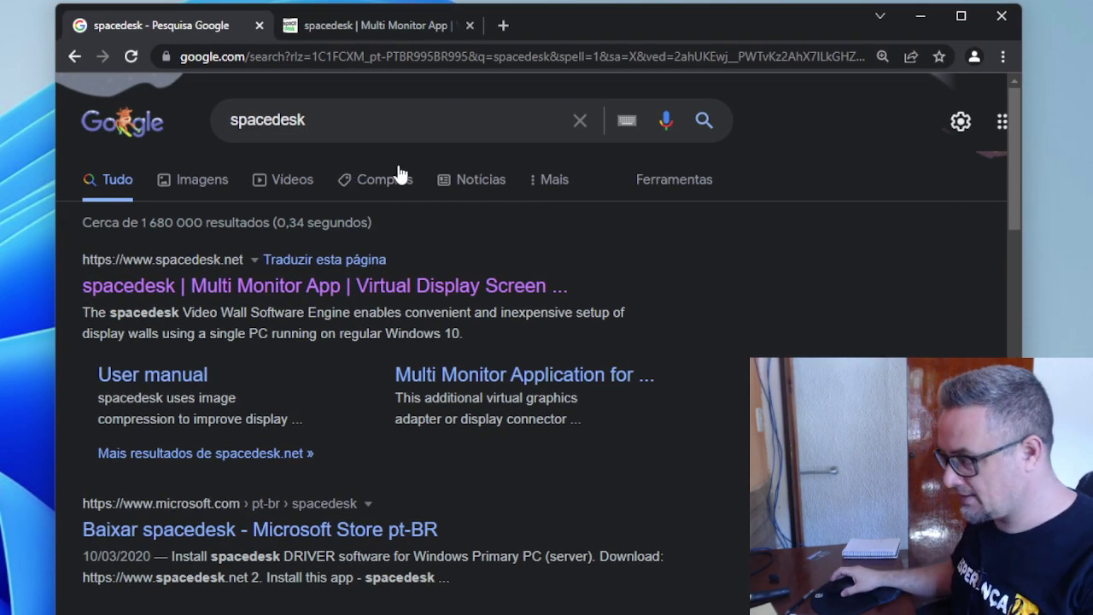
Step: Zoom the Google results page to 400% to inspect the spacedesk search term, and restore the page zoom
{"action": "scroll", "coordinate": [397, 171], "scroll_direction": "up", "scroll_amount": 5}
{"action": "scroll", "coordinate": [571, 220], "scroll_direction": "up", "scroll_amount": 3}
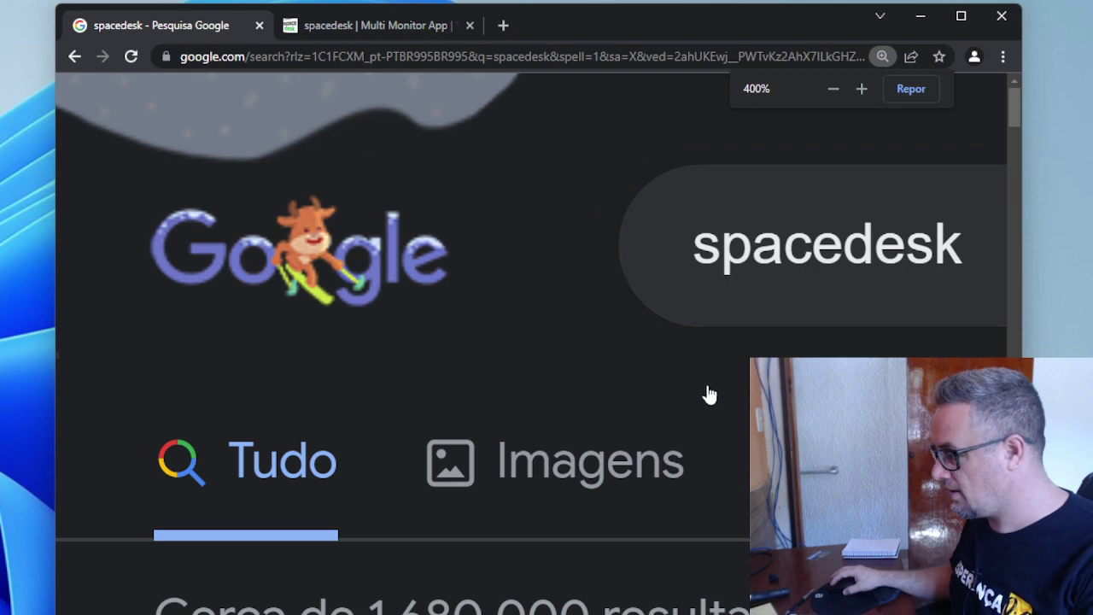
{"action": "scroll", "coordinate": [803, 327], "scroll_direction": "right", "scroll_amount": 3}
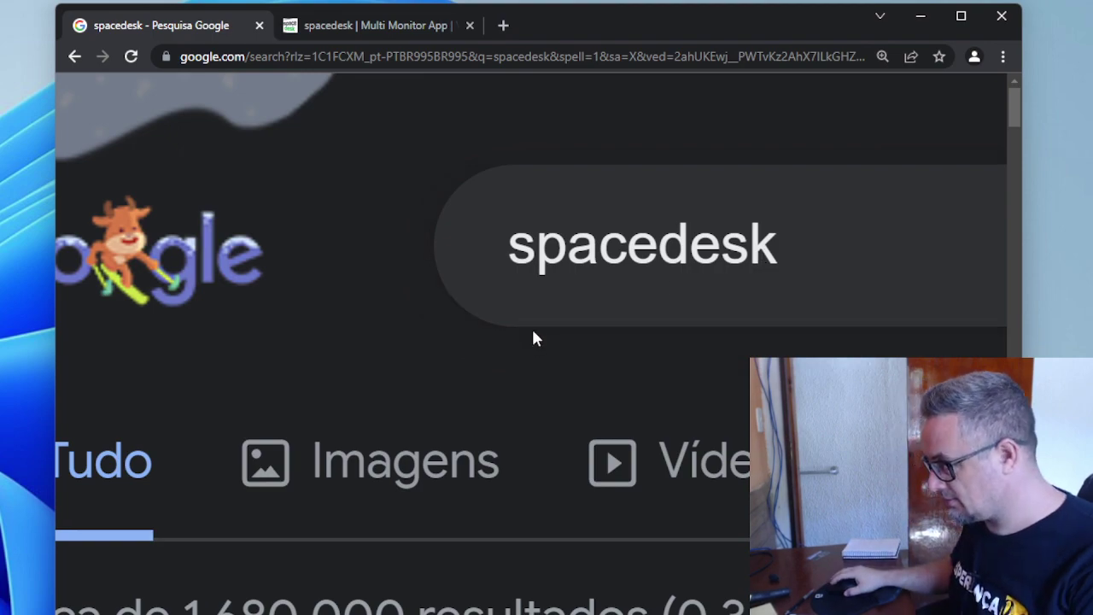
{"action": "key", "text": "ctrl+minus"}
{"action": "key", "text": "ctrl+minus"}
{"action": "key", "text": "ctrl+minus"}
{"action": "key", "text": "ctrl+minus"}
{"action": "key", "text": "ctrl+minus"}
{"action": "key", "text": "ctrl+minus"}
{"action": "key", "text": "ctrl+minus"}
{"action": "key", "text": "ctrl+minus"}
Step: Review the spacedesk site's driver downloads for the Windows primary PC, and minimize the browser
{"action": "left_click", "coordinate": [367, 26]}
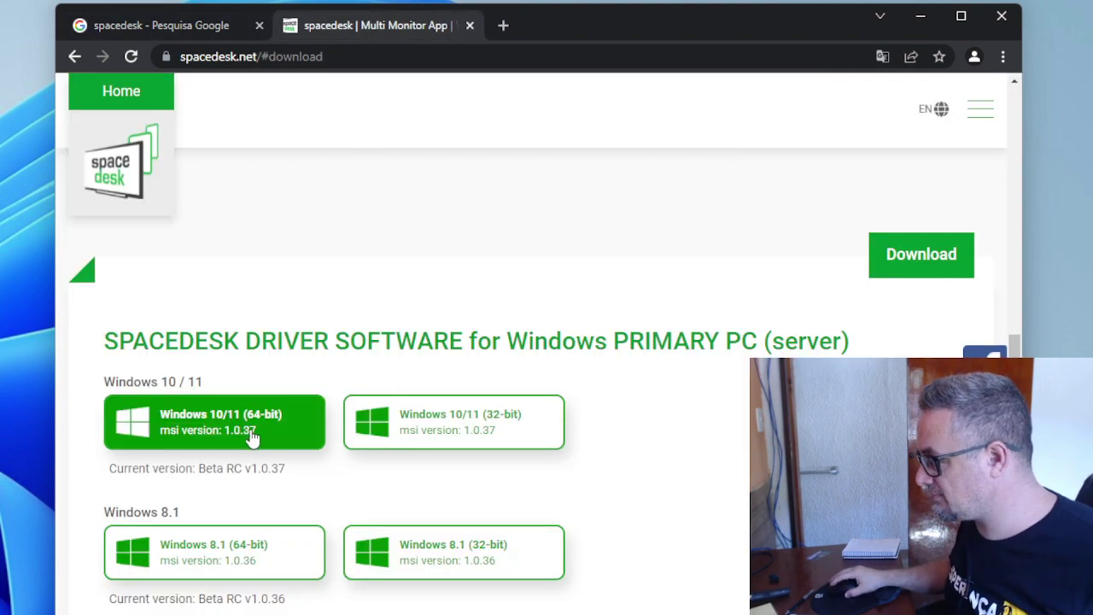
{"action": "scroll", "coordinate": [253, 437], "scroll_direction": "up", "scroll_amount": 15}
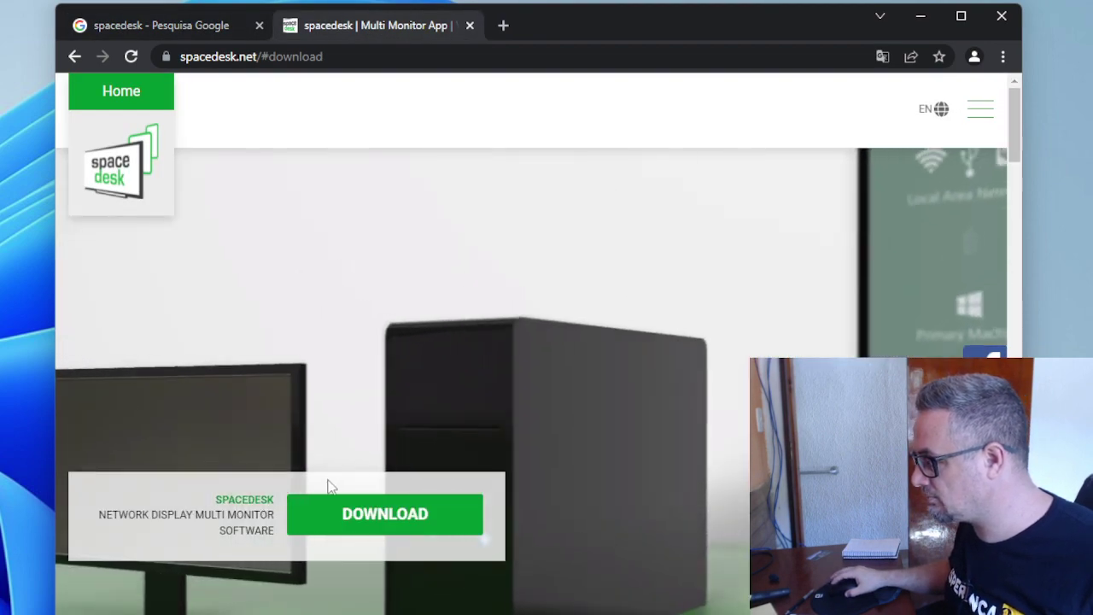
{"action": "scroll", "coordinate": [331, 486], "scroll_direction": "down", "scroll_amount": 15}
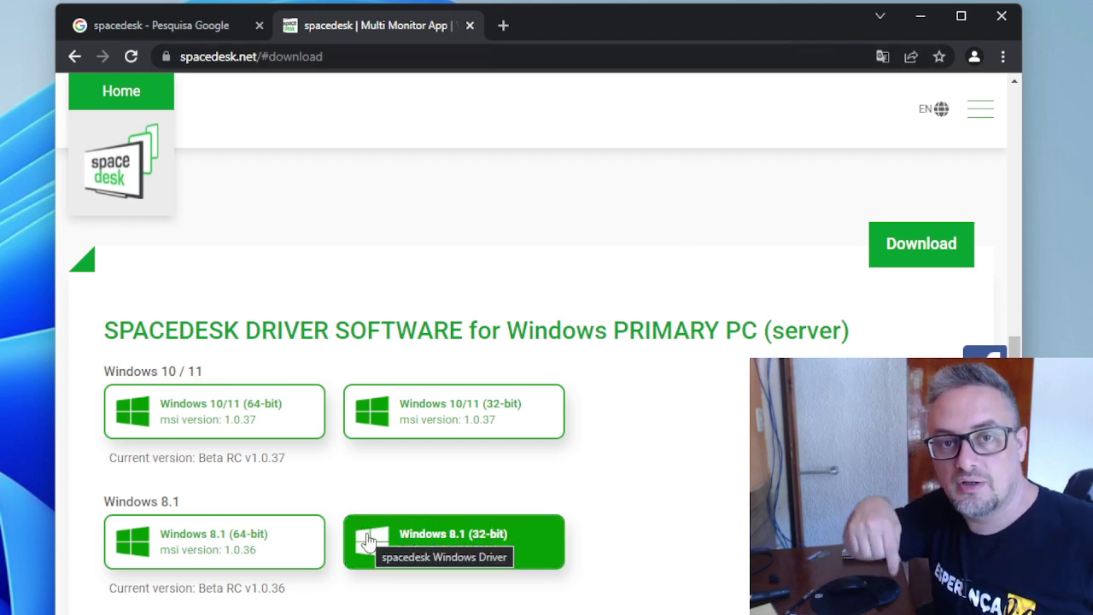
{"action": "left_click", "coordinate": [921, 16]}
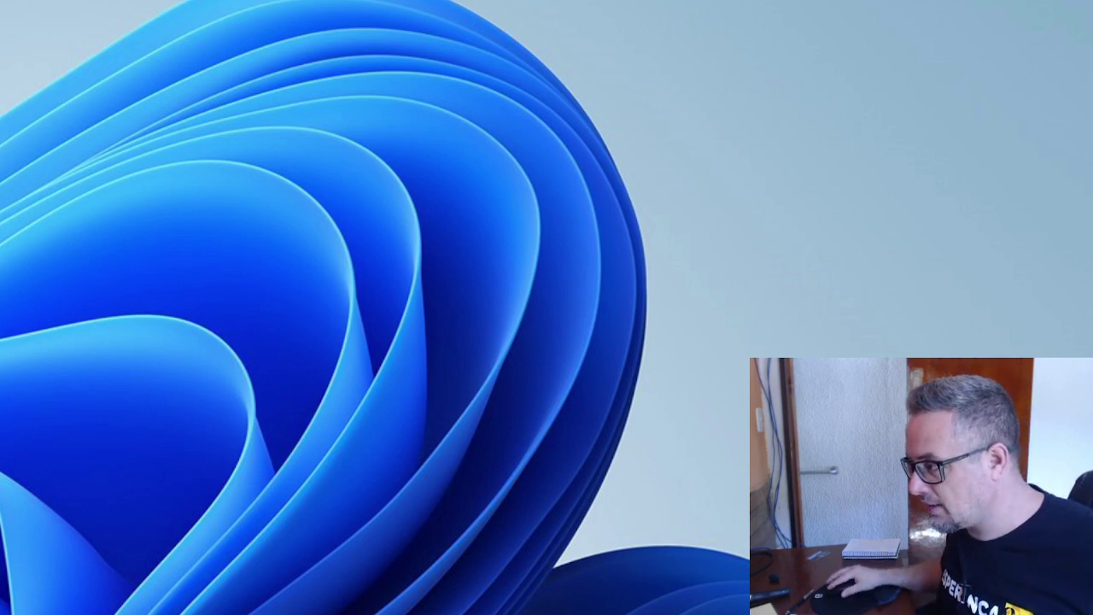
Step: Bring the spacedesk Driver Console window fully into view and shrink it to a narrower size
{"action": "left_click_drag", "start_coordinate": [0, 34], "coordinate": [590, 10]}
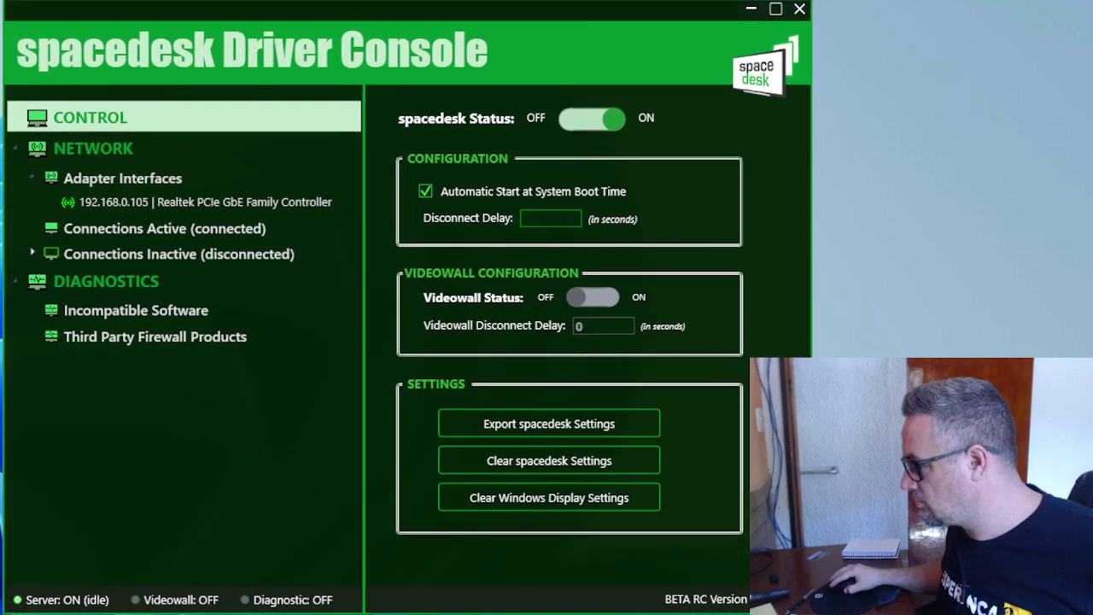
{"action": "left_click_drag", "start_coordinate": [810, 611], "coordinate": [660, 592]}
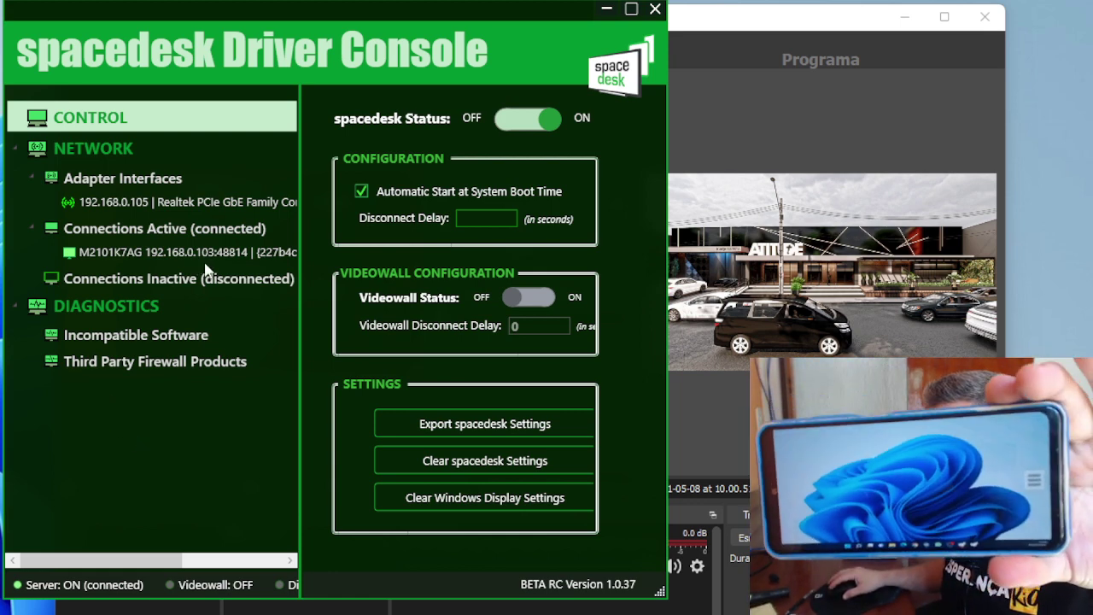
{"action": "mouse_move", "coordinate": [312, 19]}
{"action": "left_mouse_down"}
{"action": "mouse_move", "coordinate": [1092, 18]}
{"action": "mouse_move", "coordinate": [245, 19]}
{"action": "mouse_move", "coordinate": [341, 19]}
{"action": "mouse_move", "coordinate": [311, 18]}
{"action": "left_mouse_up"}
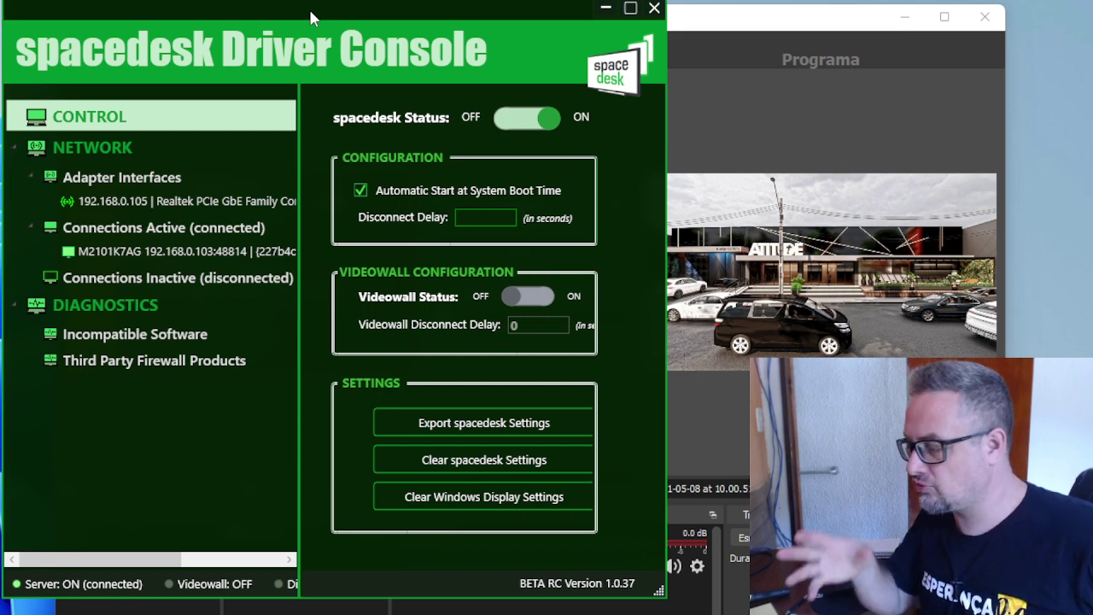
Step: Switch to OBS Studio, narrow its window, and preview the existing scenes Cena and Cena 2
{"action": "left_click", "coordinate": [727, 91]}
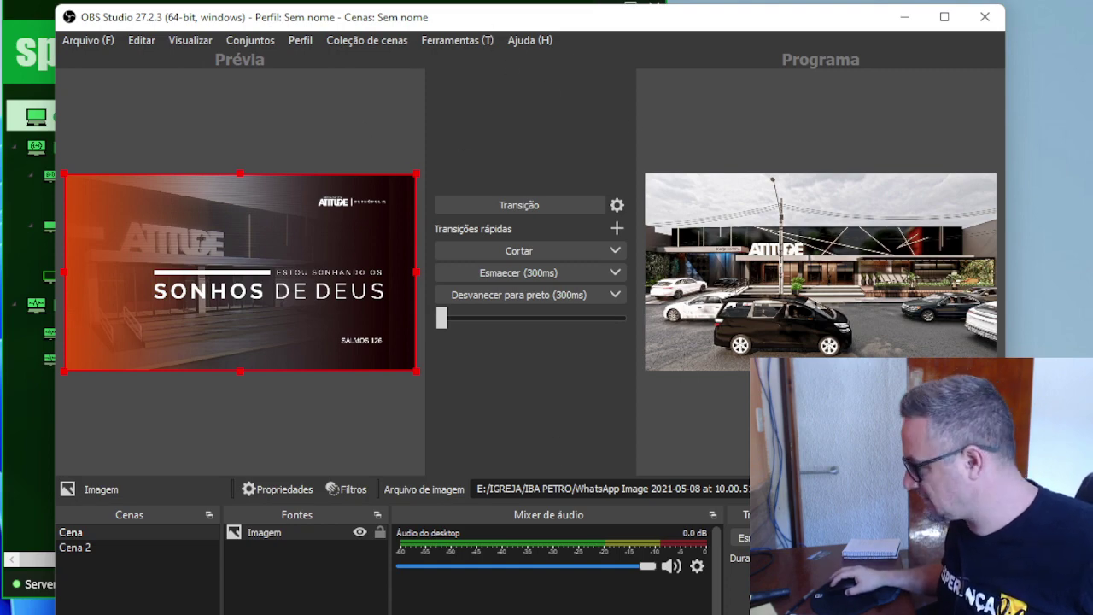
{"action": "left_click_drag", "start_coordinate": [1004, 341], "coordinate": [944, 341]}
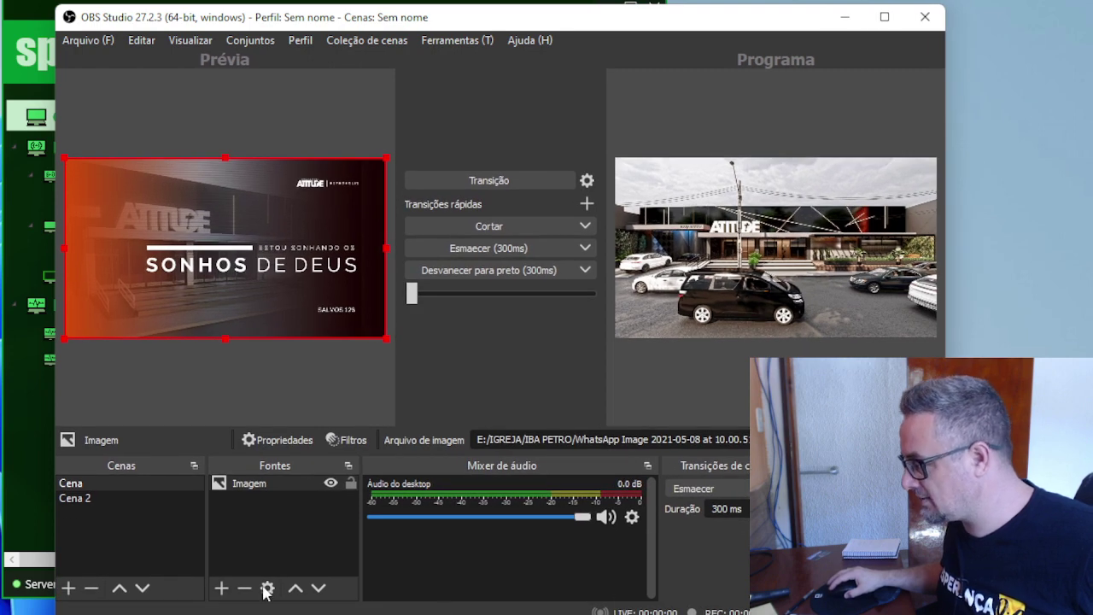
{"action": "left_click", "coordinate": [91, 494]}
{"action": "left_click", "coordinate": [92, 481]}
{"action": "left_click", "coordinate": [91, 498]}
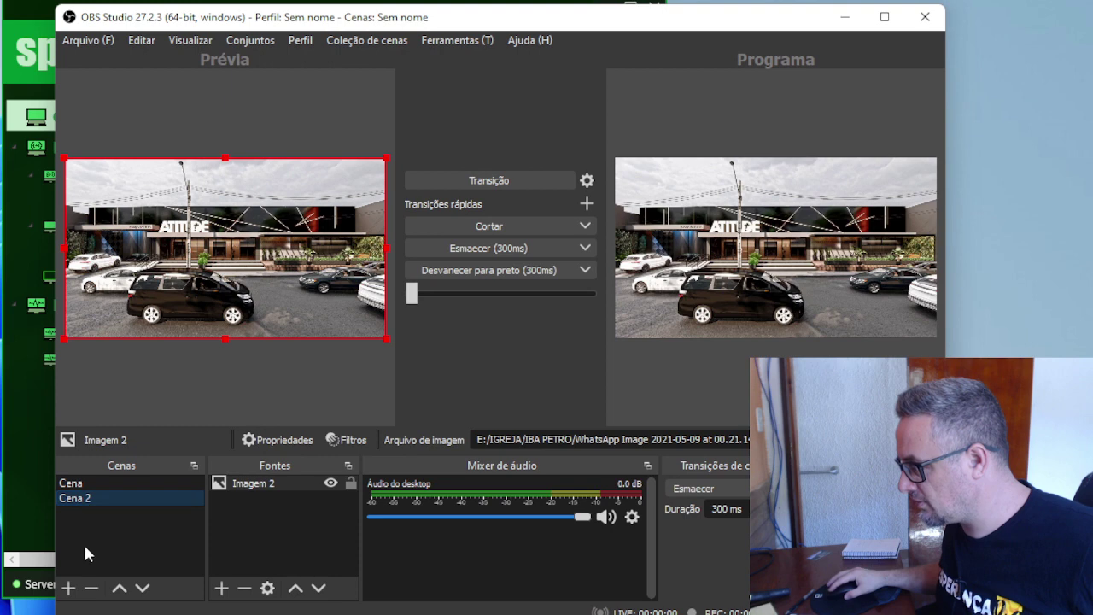
Step: Add a scene named Cena 3 and create a new image source named Imagem 3 in it
{"action": "left_click", "coordinate": [68, 587]}
{"action": "left_click", "coordinate": [462, 352]}
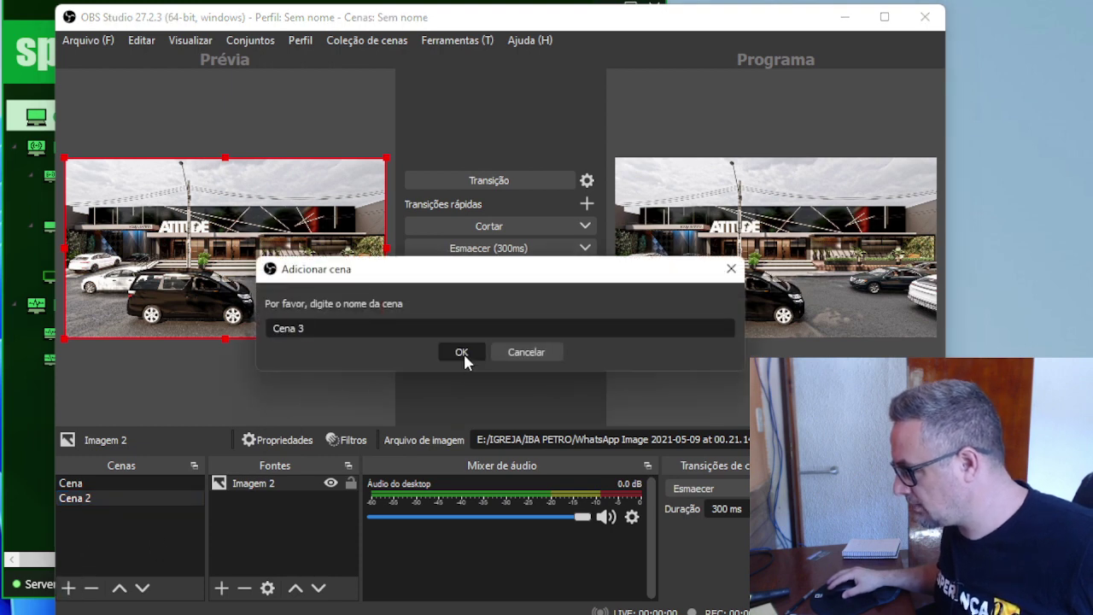
{"action": "left_click", "coordinate": [221, 587]}
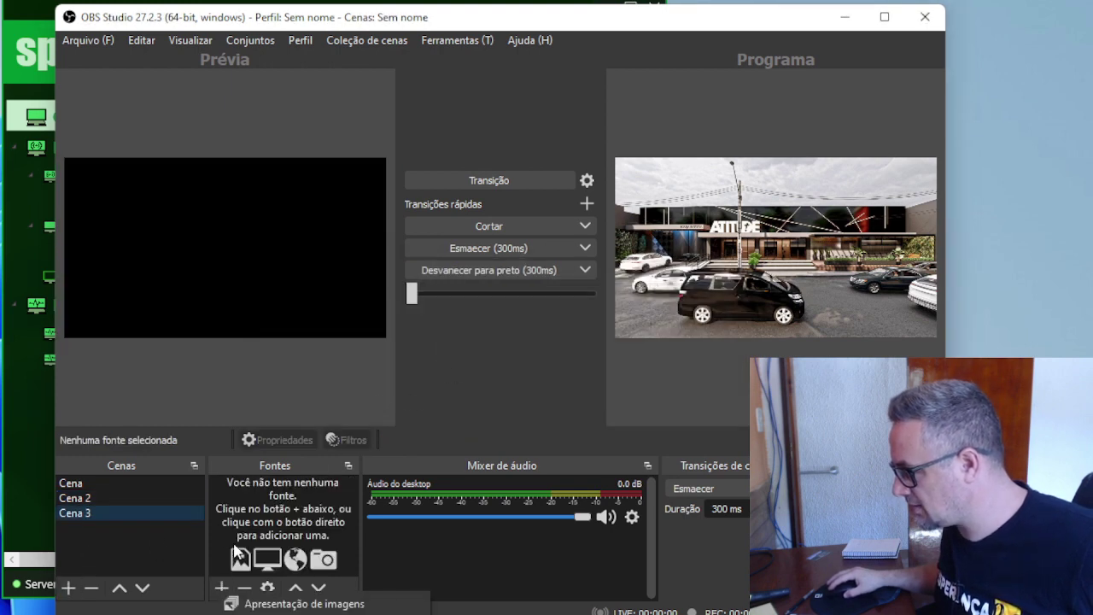
{"action": "left_click", "coordinate": [303, 613]}
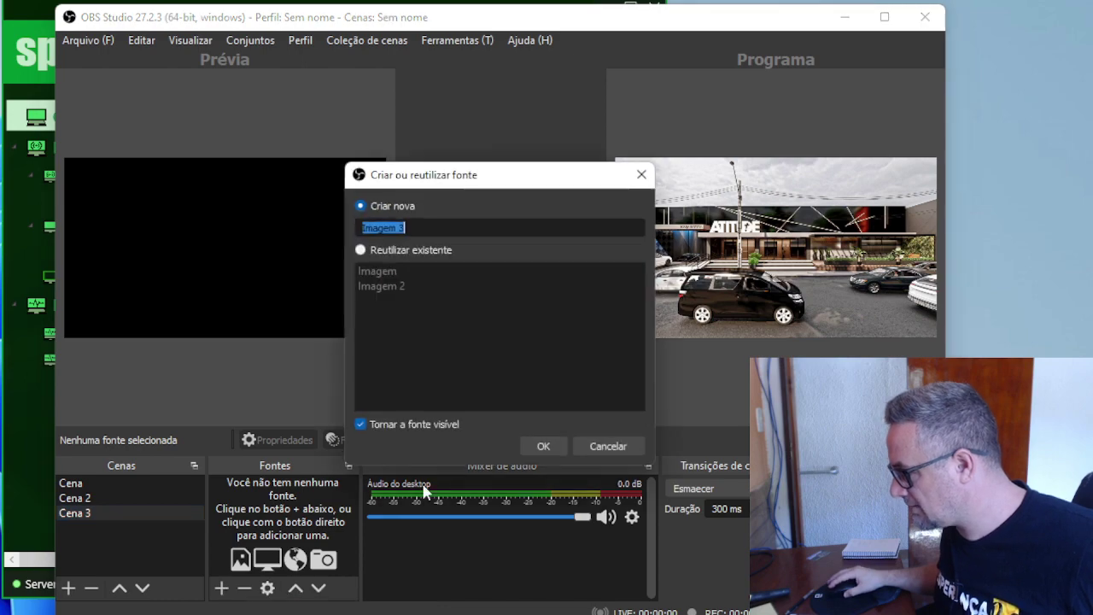
{"action": "left_click", "coordinate": [541, 446]}
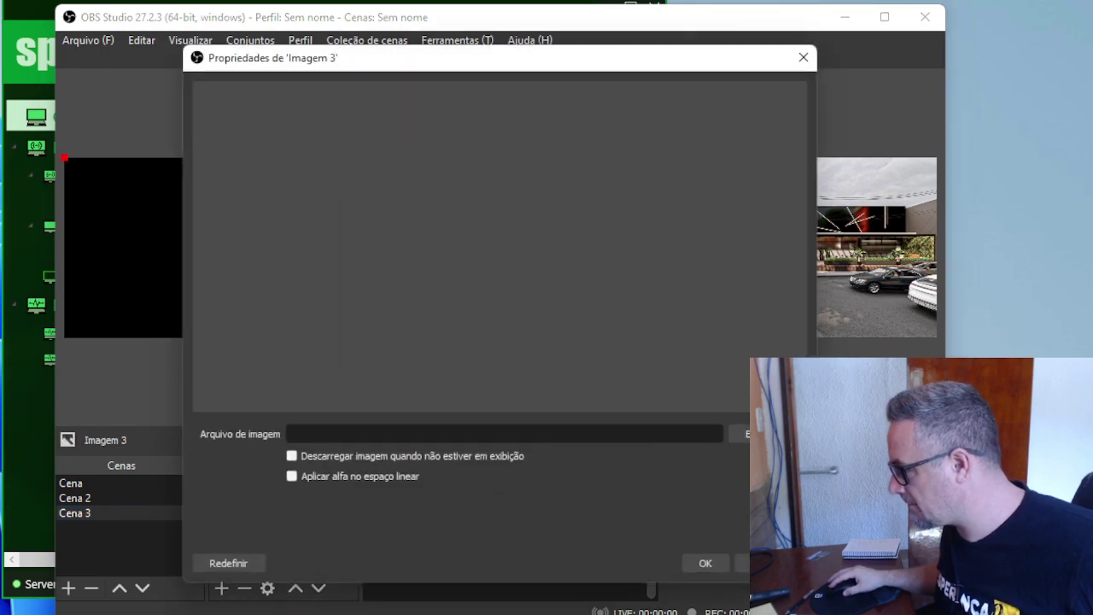
Step: Load download.jpg from the IBA PETRO folder into Imagem 3 and fit the image to the whole canvas
{"action": "left_click", "coordinate": [739, 433]}
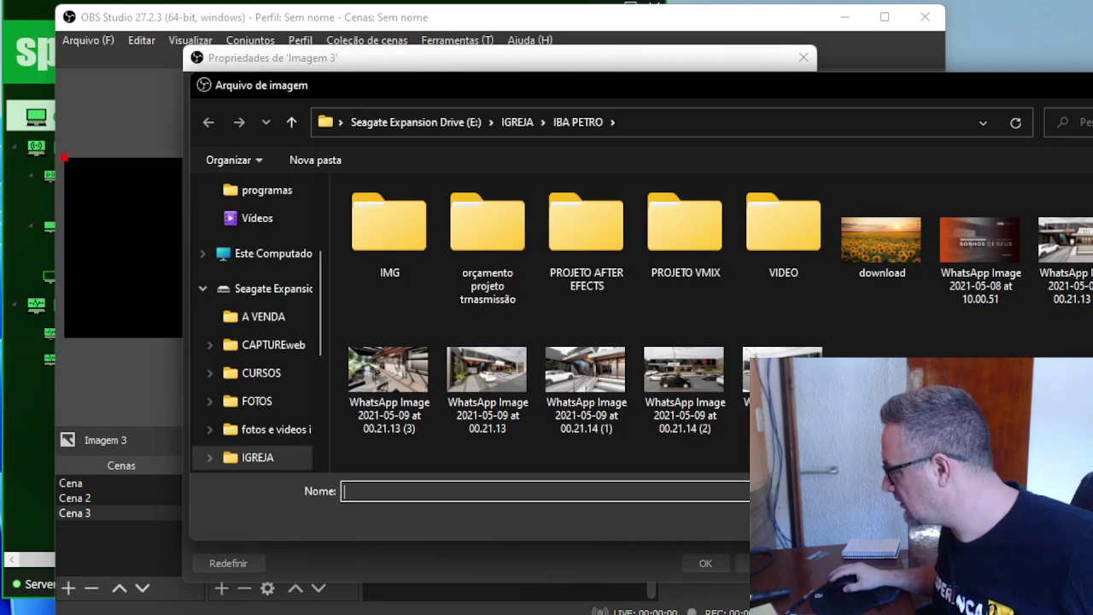
{"action": "left_click", "coordinate": [895, 270]}
{"action": "key", "text": "Return"}
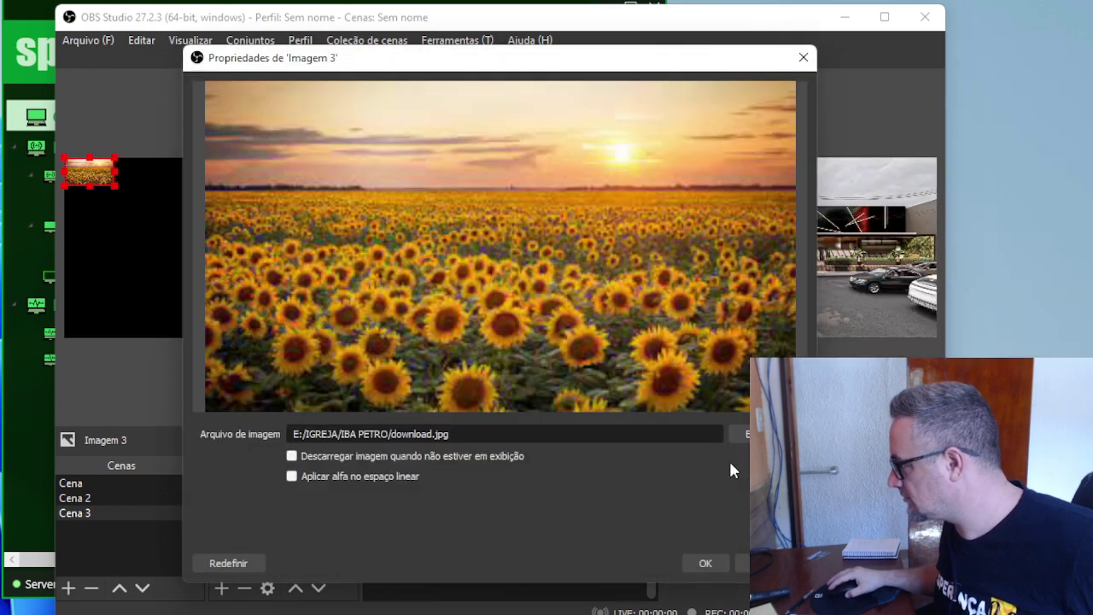
{"action": "left_click", "coordinate": [708, 563]}
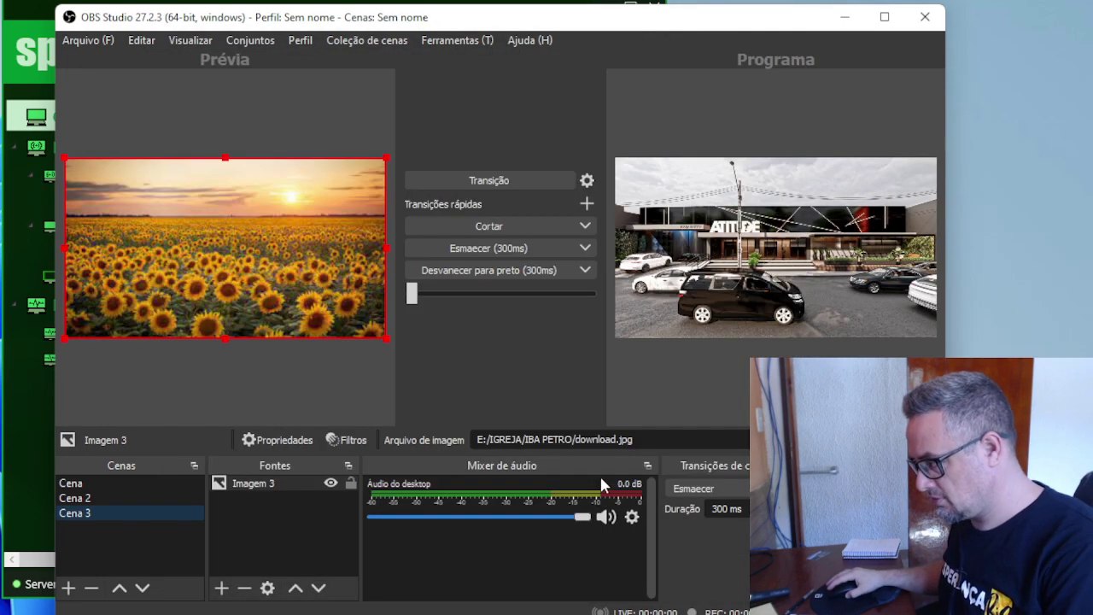
Step: Put Cena in the preview and enable the studio mode setting "Usar transição para a cena quando clicar duas vezes"
{"action": "left_click", "coordinate": [111, 498]}
{"action": "left_click", "coordinate": [100, 483]}
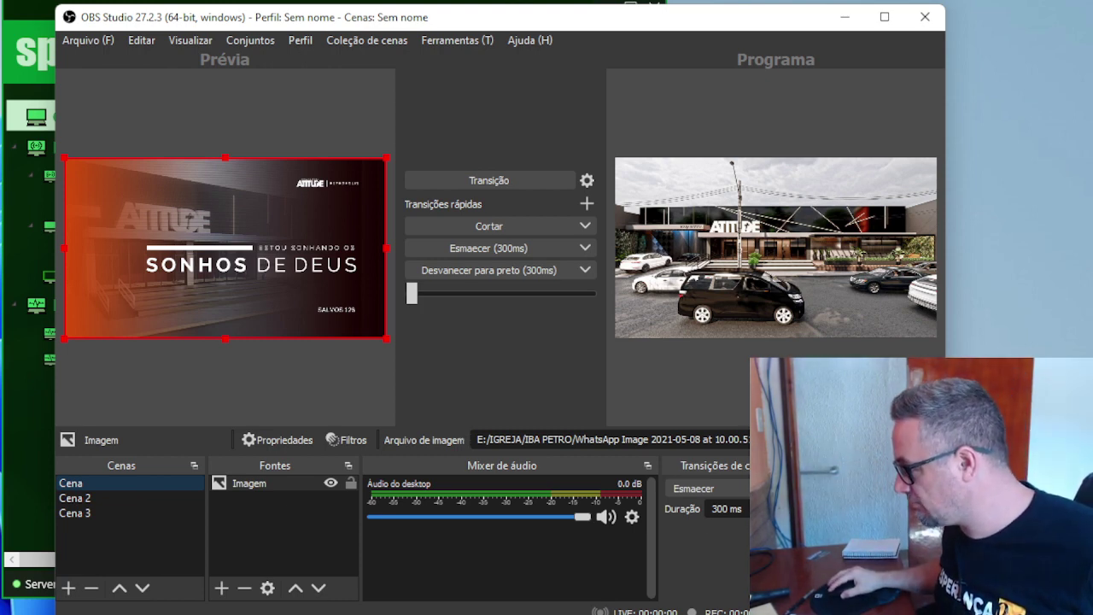
{"action": "left_click", "coordinate": [849, 547]}
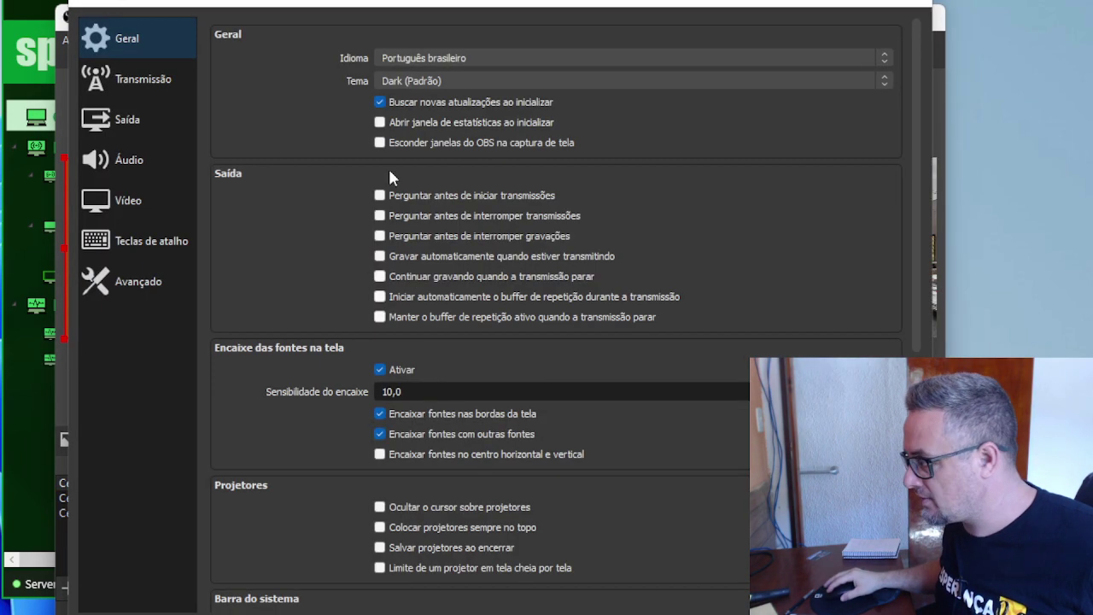
{"action": "left_click_drag", "start_coordinate": [350, 3], "coordinate": [349, 24]}
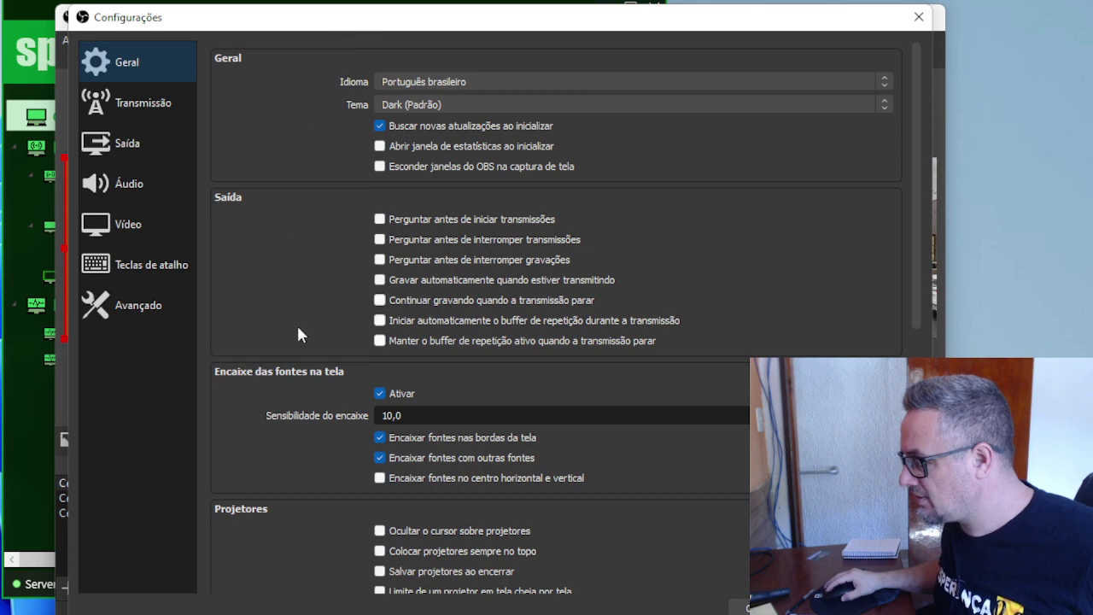
{"action": "scroll", "coordinate": [340, 368], "scroll_direction": "down", "scroll_amount": 6}
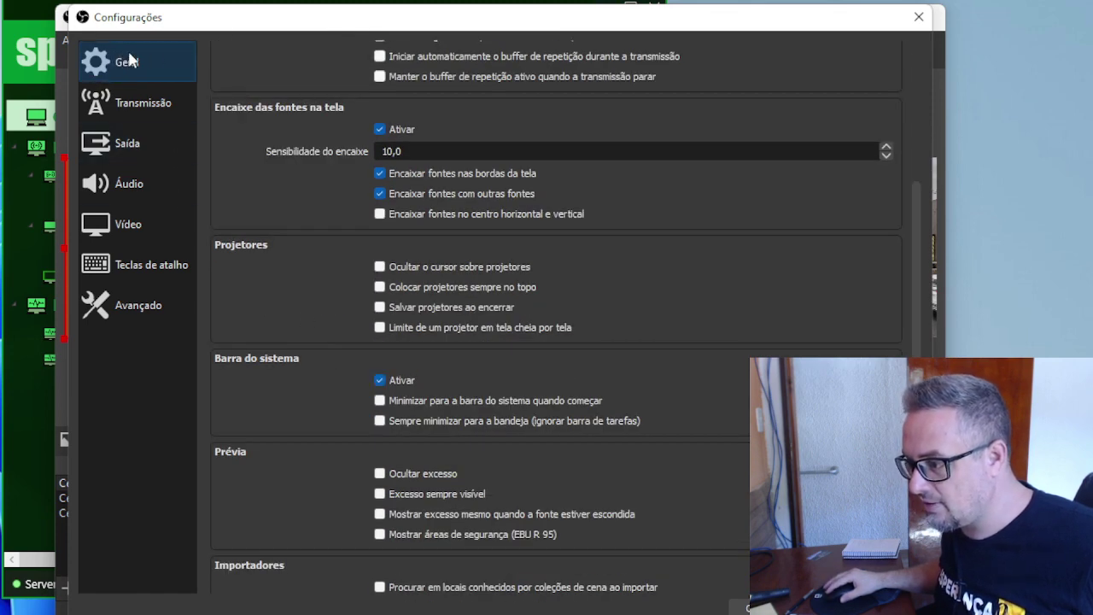
{"action": "scroll", "coordinate": [481, 286], "scroll_direction": "down", "scroll_amount": 5}
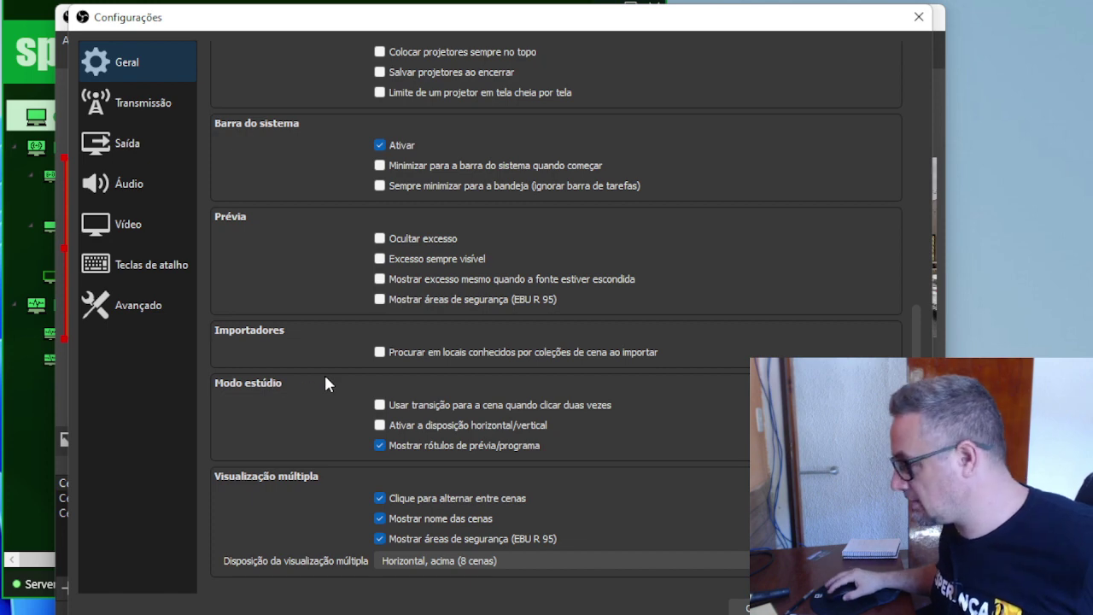
{"action": "left_click", "coordinate": [378, 405]}
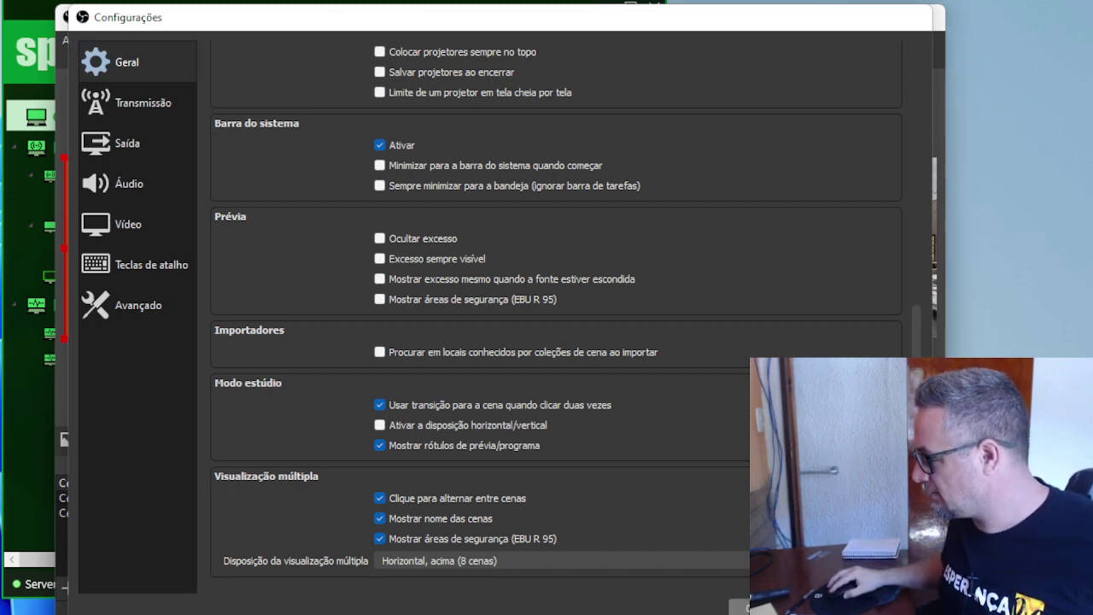
{"action": "left_click", "coordinate": [745, 604]}
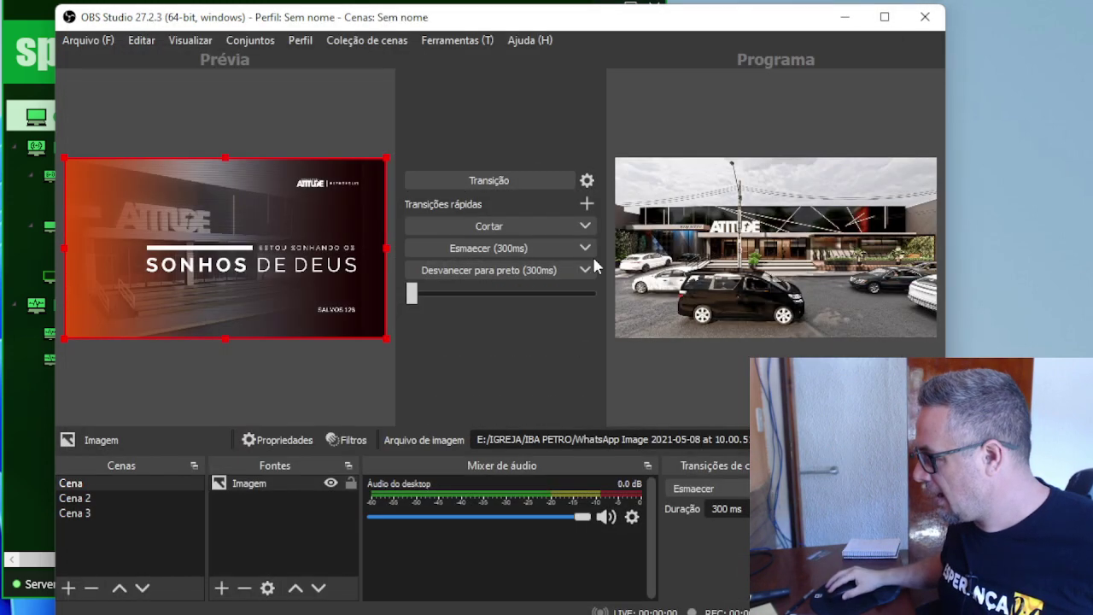
Step: Send Cena 2, Cena 3 and Cena to the program output one after another directly from the scene list
{"action": "double_click", "coordinate": [77, 499]}
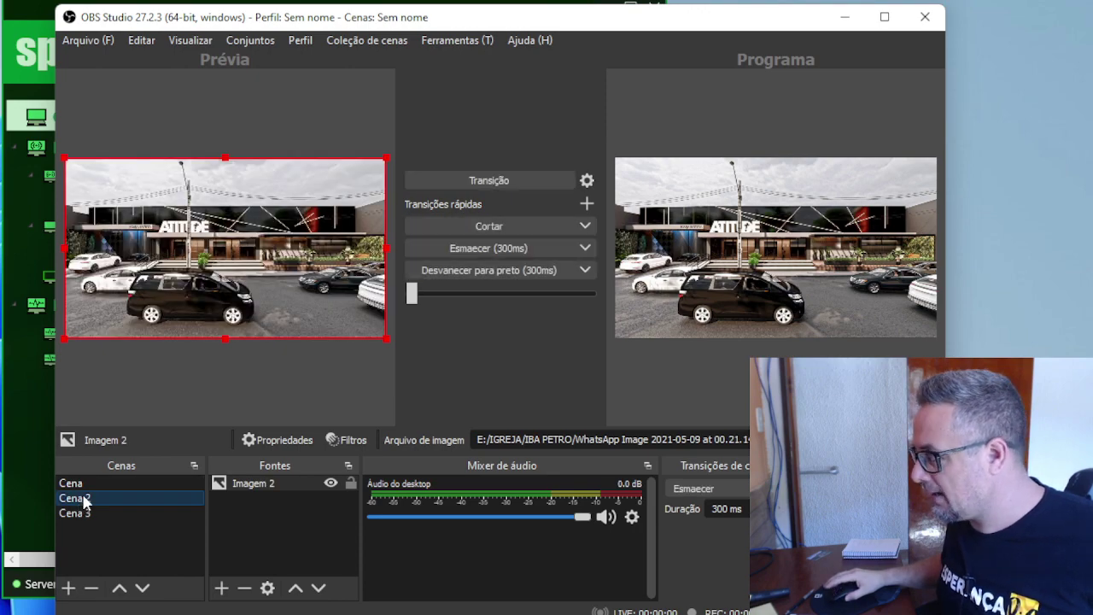
{"action": "double_click", "coordinate": [83, 513]}
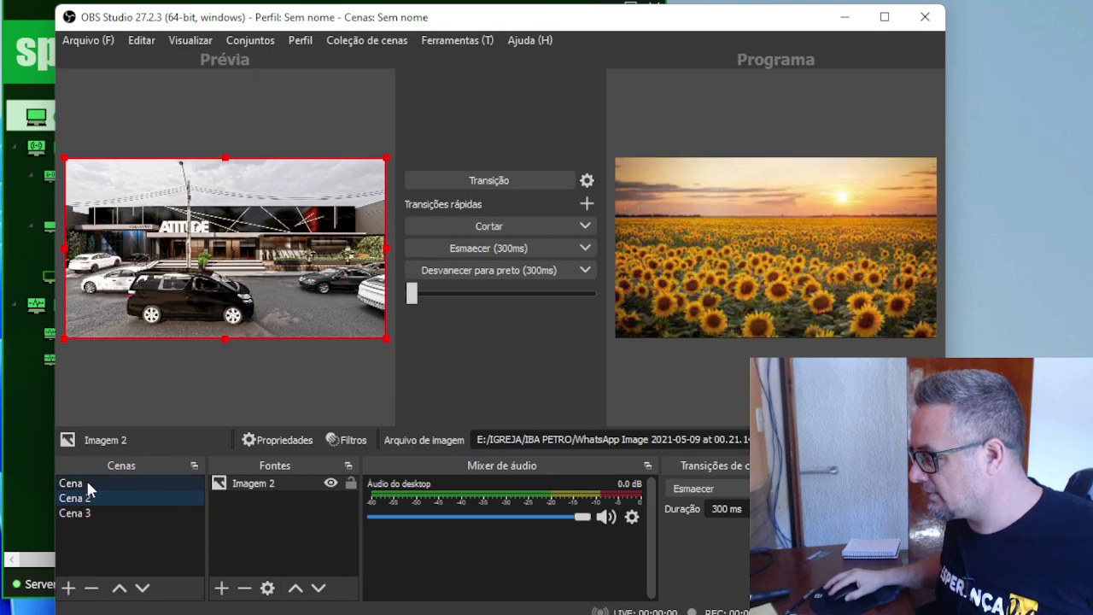
{"action": "double_click", "coordinate": [85, 477]}
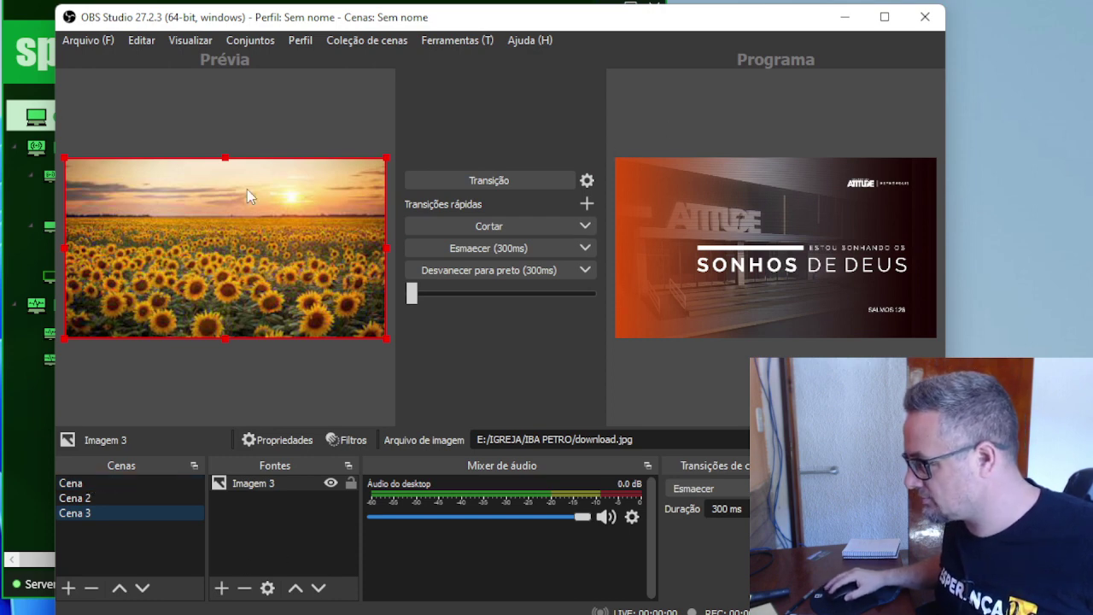
Step: Turn off studio mode and switch the live scene through Cena 2, Cena 3, Cena 2 and Cena
{"action": "left_click_drag", "start_coordinate": [374, 29], "coordinate": [77, 1]}
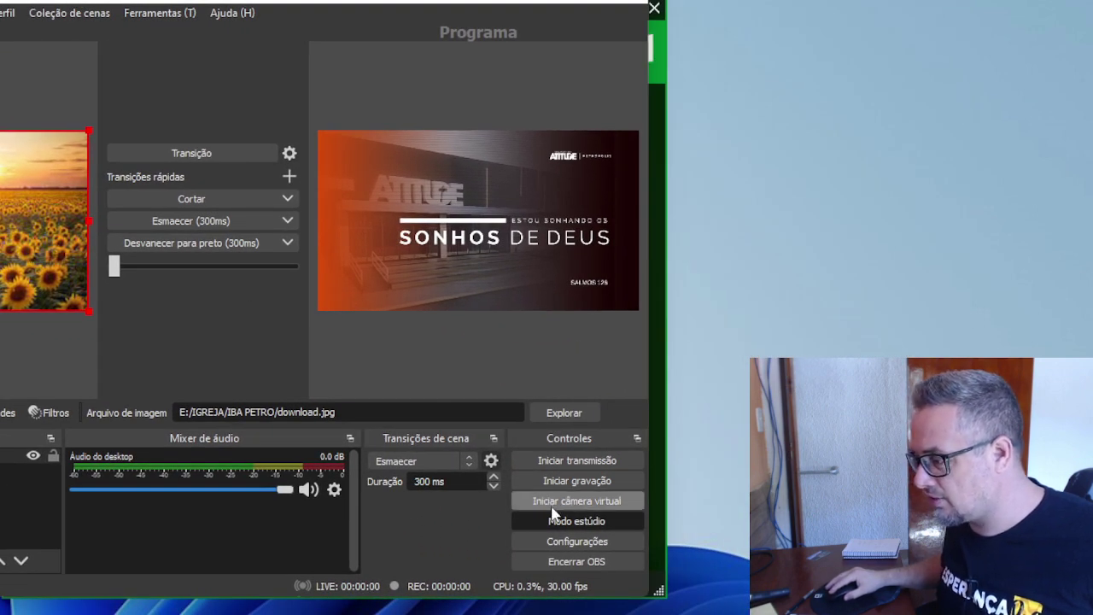
{"action": "left_click", "coordinate": [575, 524]}
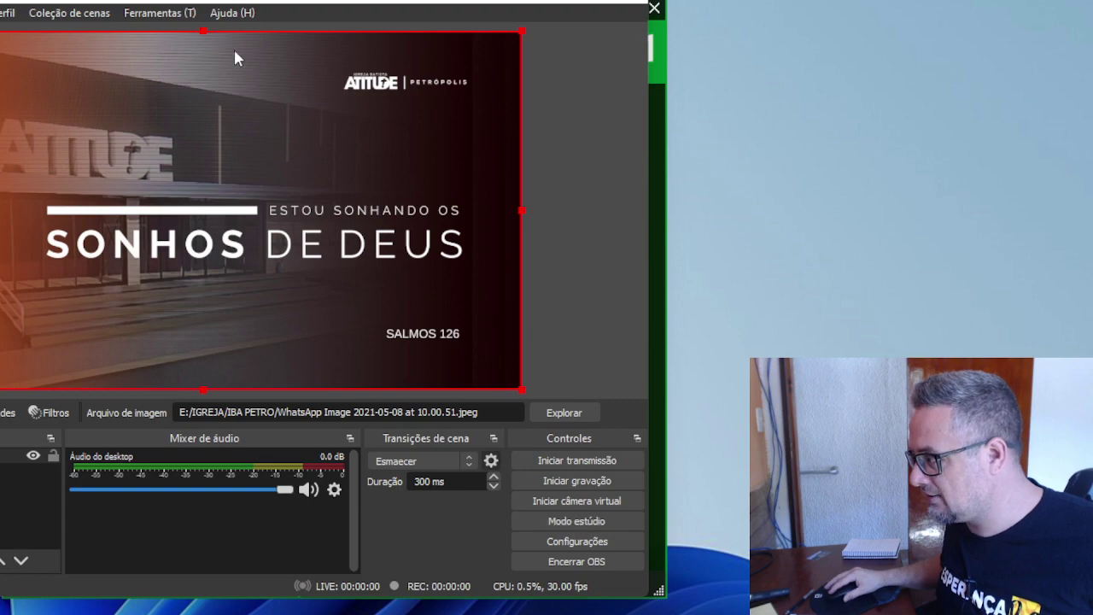
{"action": "left_click_drag", "start_coordinate": [199, 4], "coordinate": [464, 9]}
{"action": "left_click", "coordinate": [113, 469]}
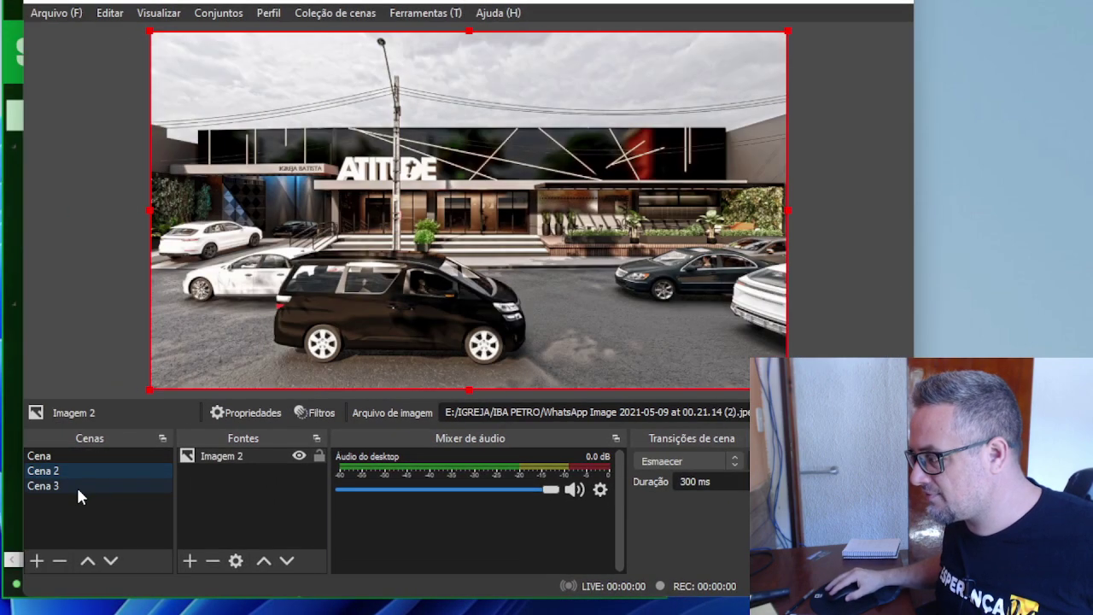
{"action": "left_click", "coordinate": [76, 485]}
{"action": "left_click", "coordinate": [55, 471]}
{"action": "left_click", "coordinate": [39, 456]}
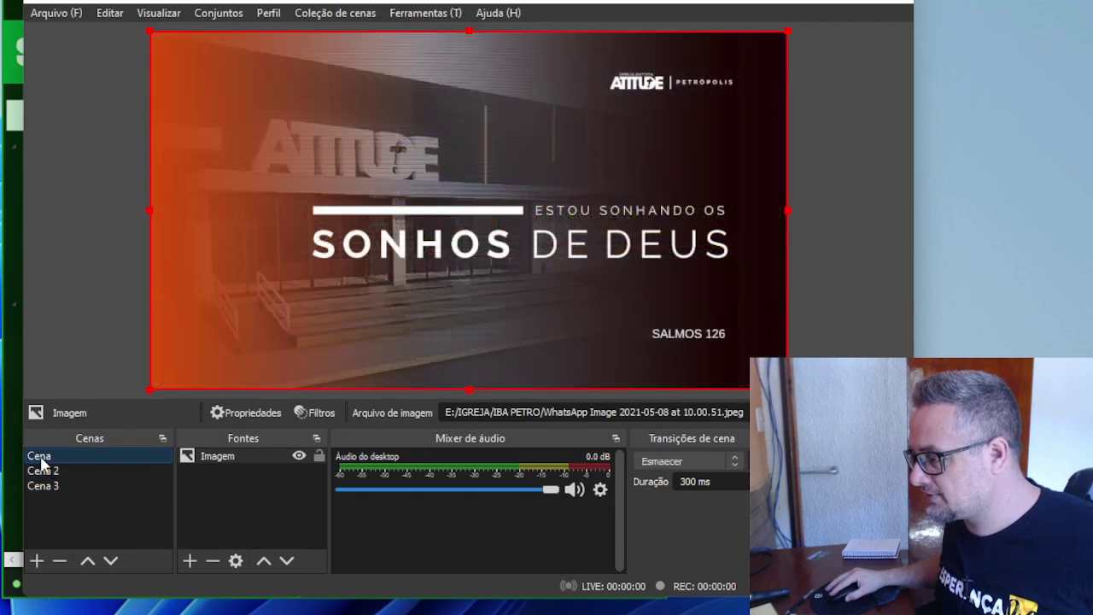
Step: Bring the OBS controls into view and turn studio mode back on
{"action": "left_click_drag", "start_coordinate": [629, 10], "coordinate": [305, 5]}
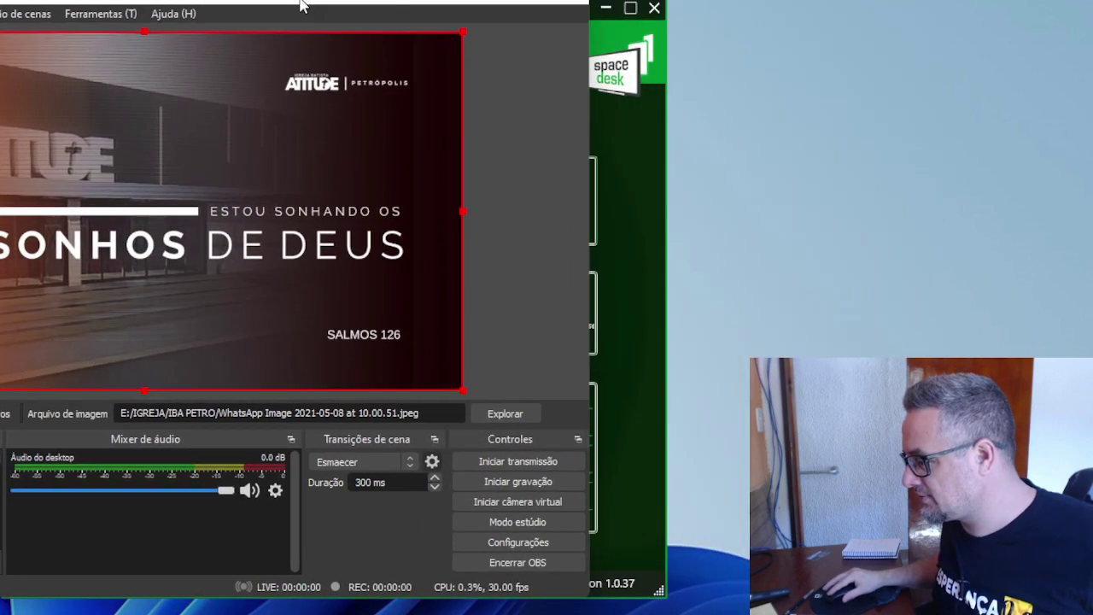
{"action": "left_click", "coordinate": [512, 524]}
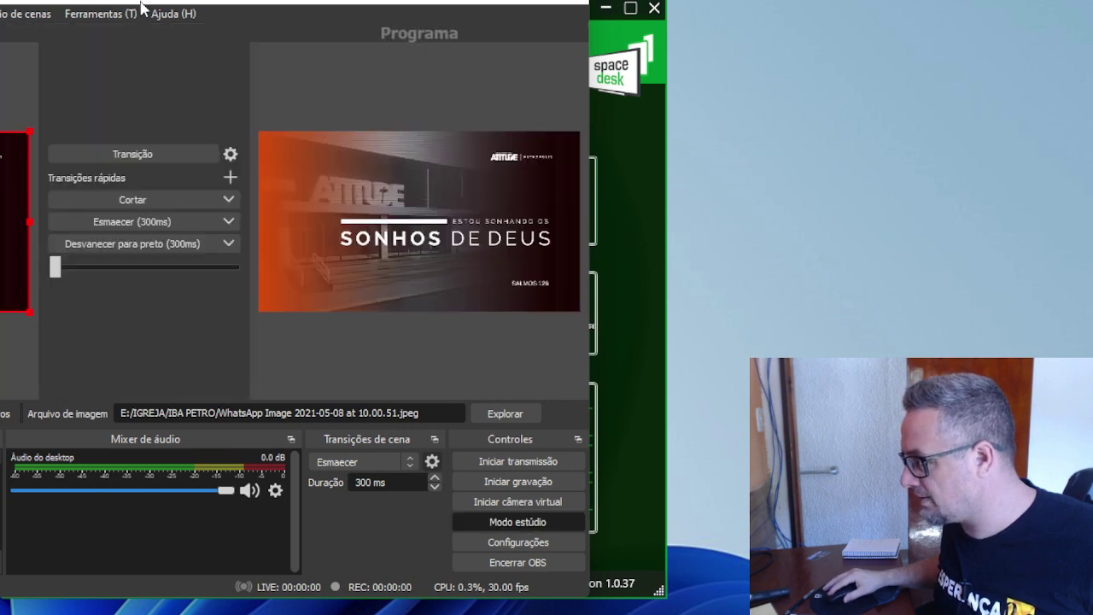
Step: Open the windowed multiview, "Visualização múltipla (janela)", and place it fully in view over the OBS window
{"action": "left_click_drag", "start_coordinate": [142, 9], "coordinate": [486, 21]}
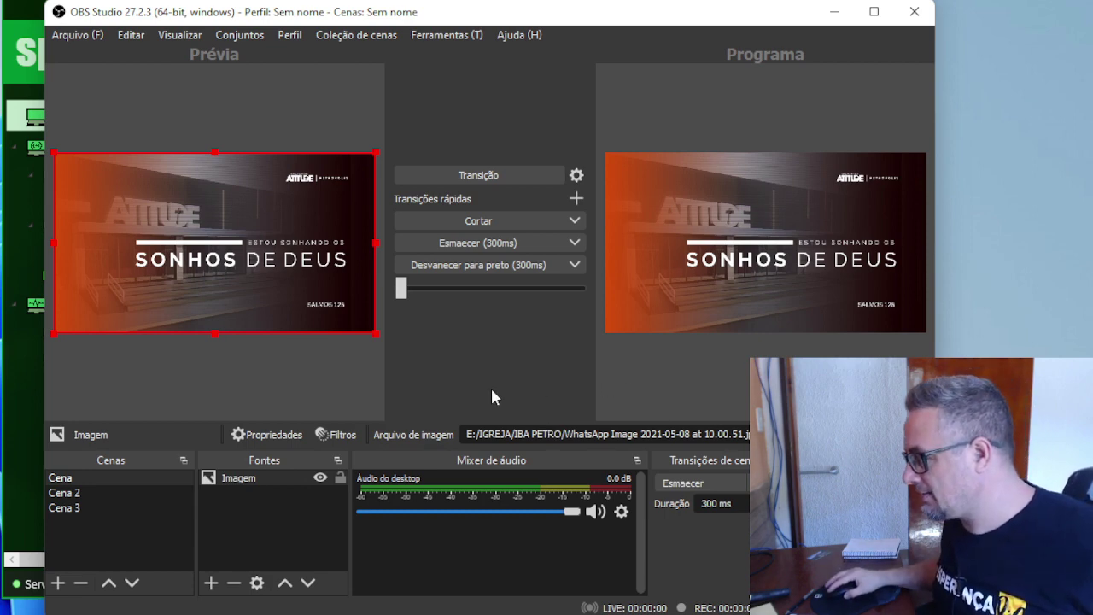
{"action": "left_click", "coordinate": [68, 479]}
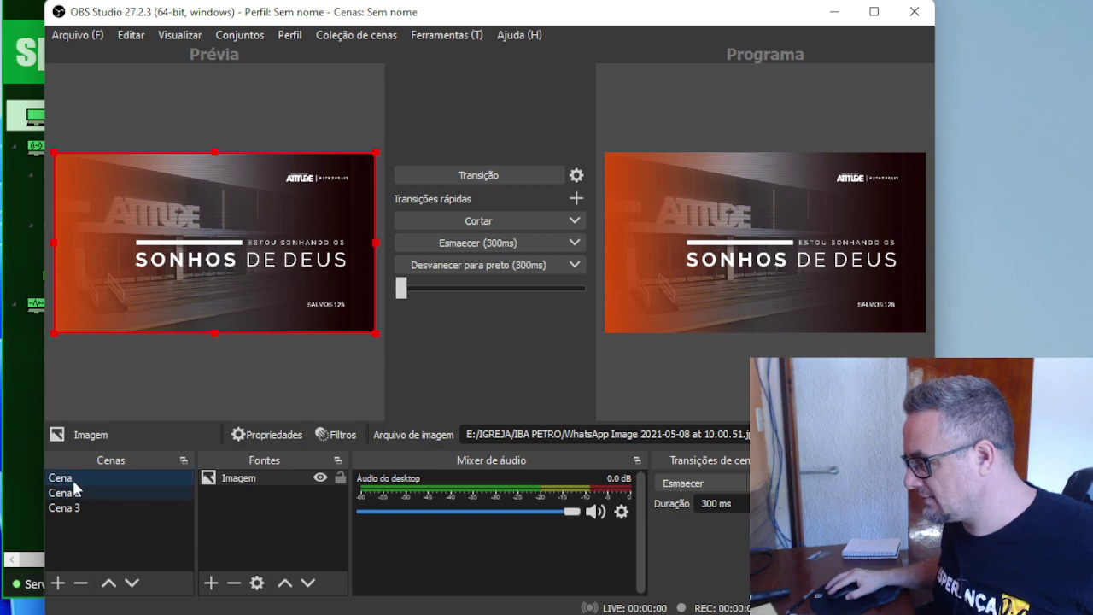
{"action": "left_click", "coordinate": [181, 35]}
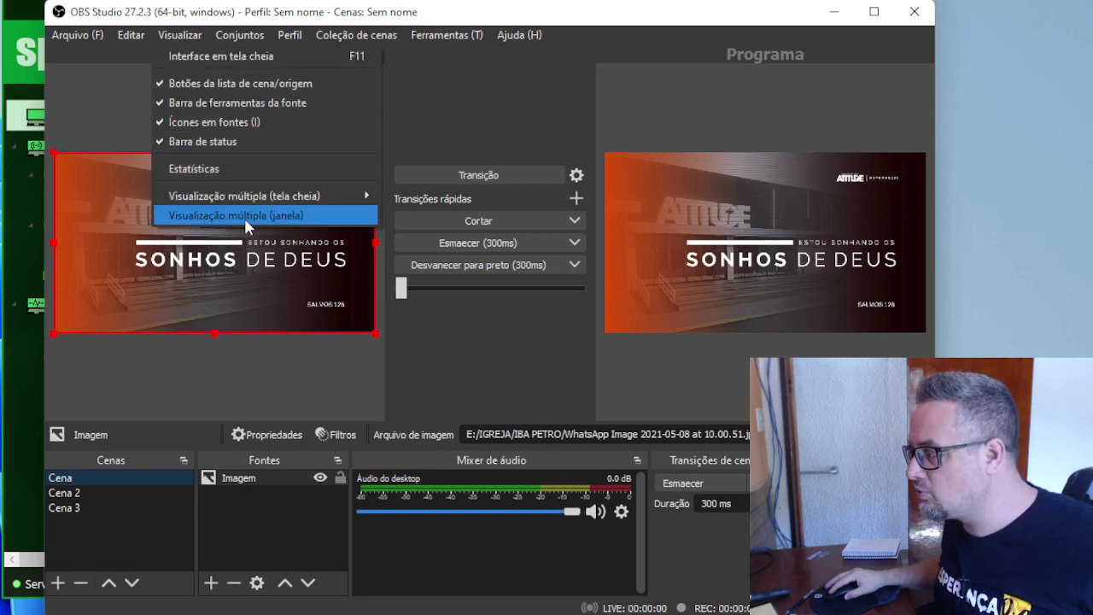
{"action": "left_click", "coordinate": [293, 219]}
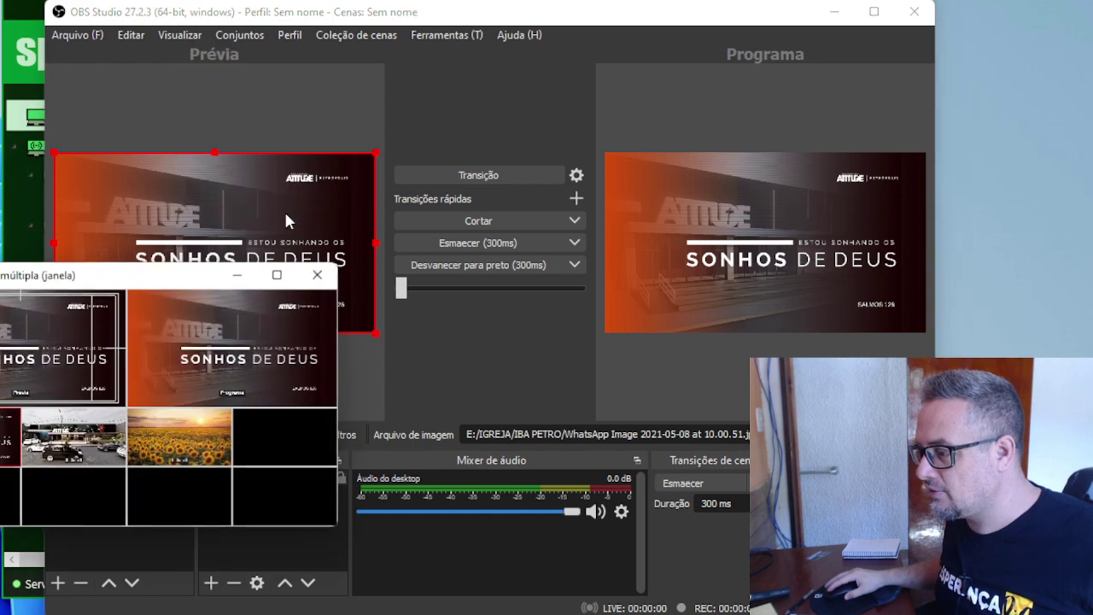
{"action": "left_click_drag", "start_coordinate": [139, 285], "coordinate": [337, 162]}
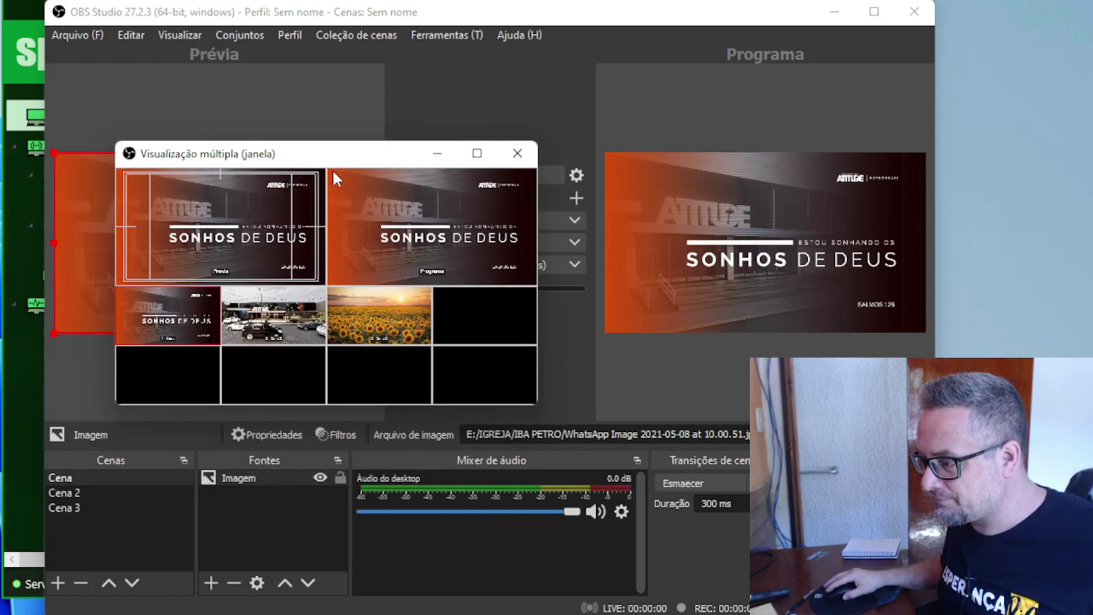
Step: Send Cena 3, Cena 2 and Cena to the program output from the multiview, and move the multiview window onto the phone's extended display
{"action": "double_click", "coordinate": [357, 330]}
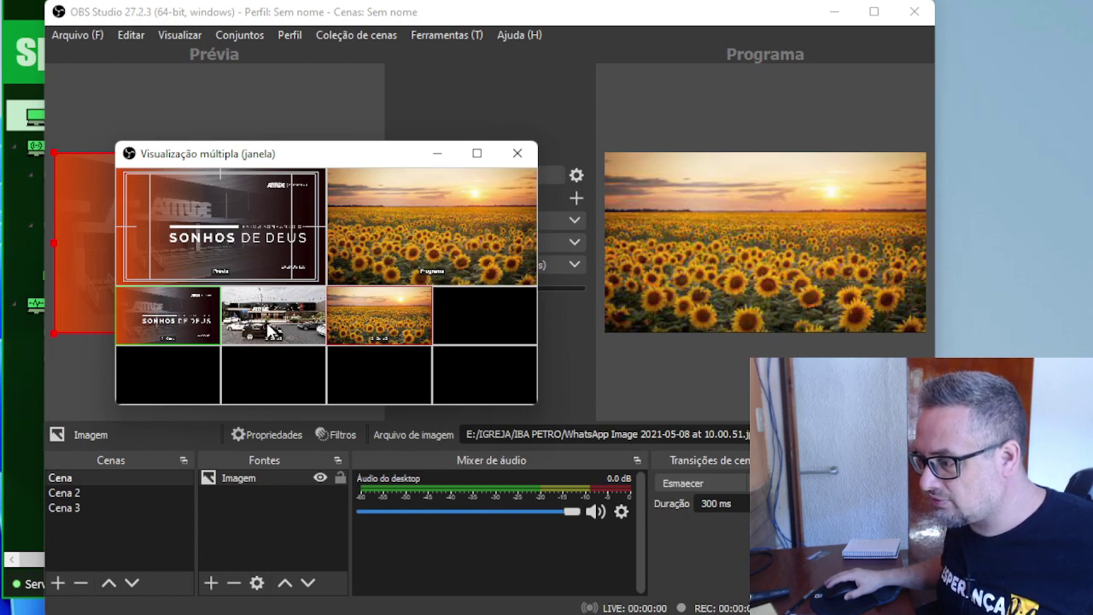
{"action": "left_click", "coordinate": [272, 331]}
{"action": "left_click", "coordinate": [270, 329]}
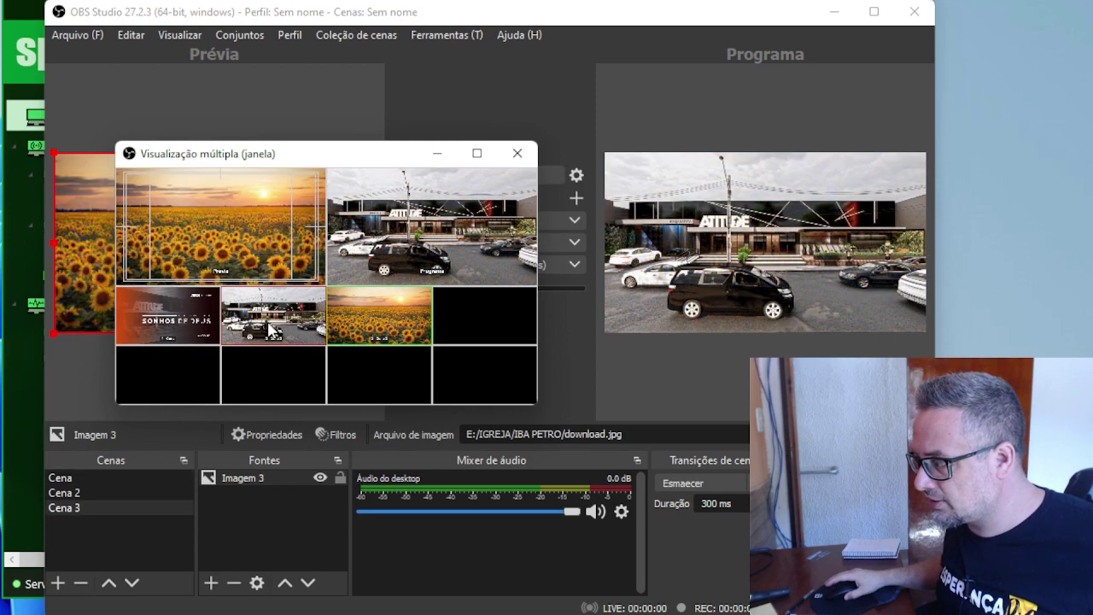
{"action": "double_click", "coordinate": [192, 325]}
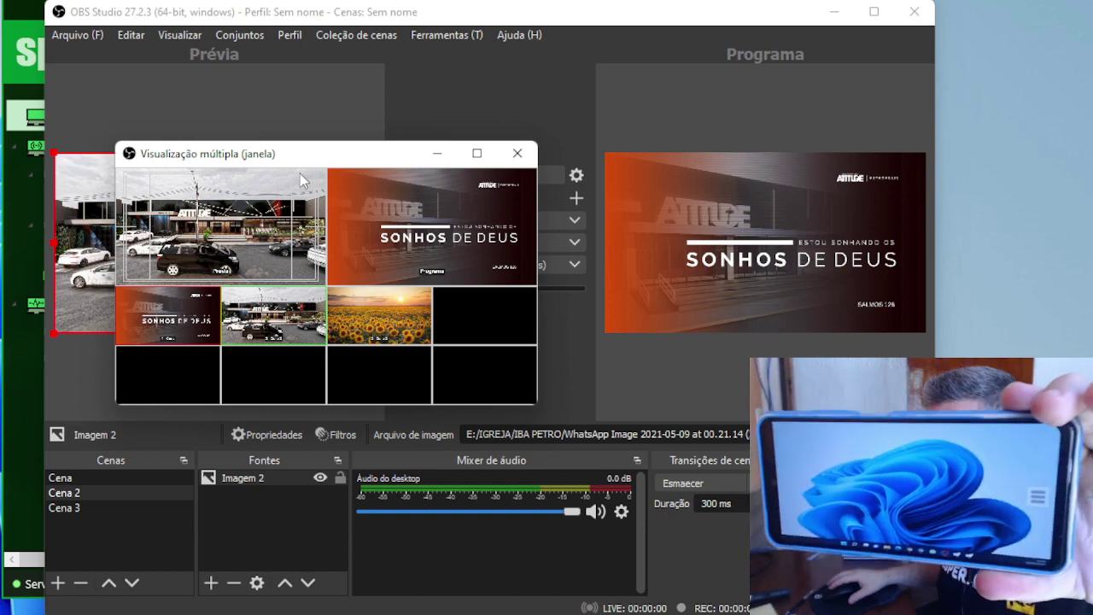
{"action": "left_click_drag", "start_coordinate": [281, 160], "coordinate": [1092, 116]}
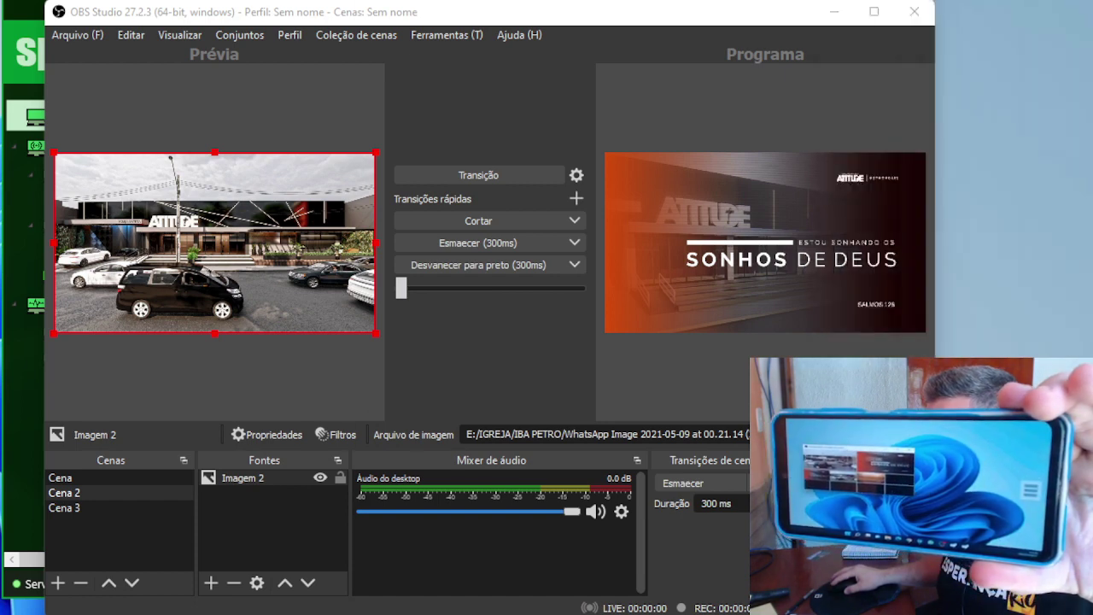